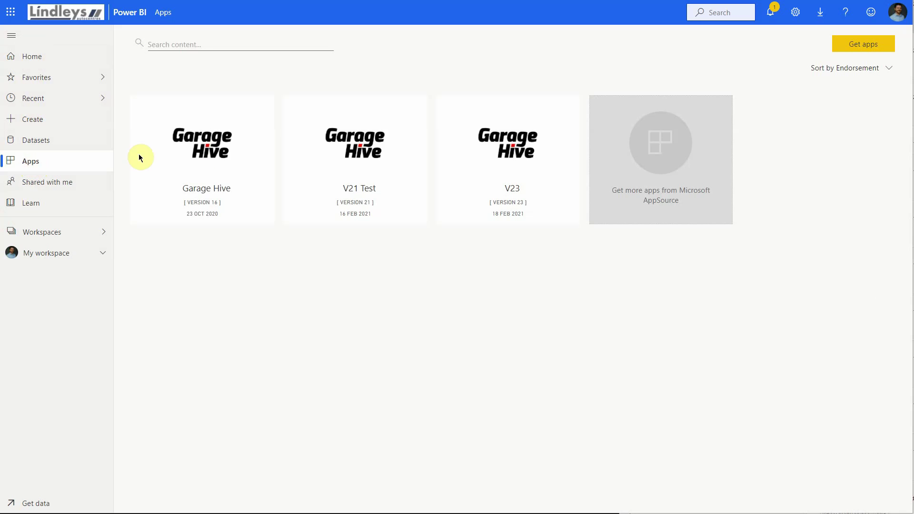
# Step: Open the V21 Test app and display its Business Reports in lineage view
pyautogui.moveTo(208, 158)
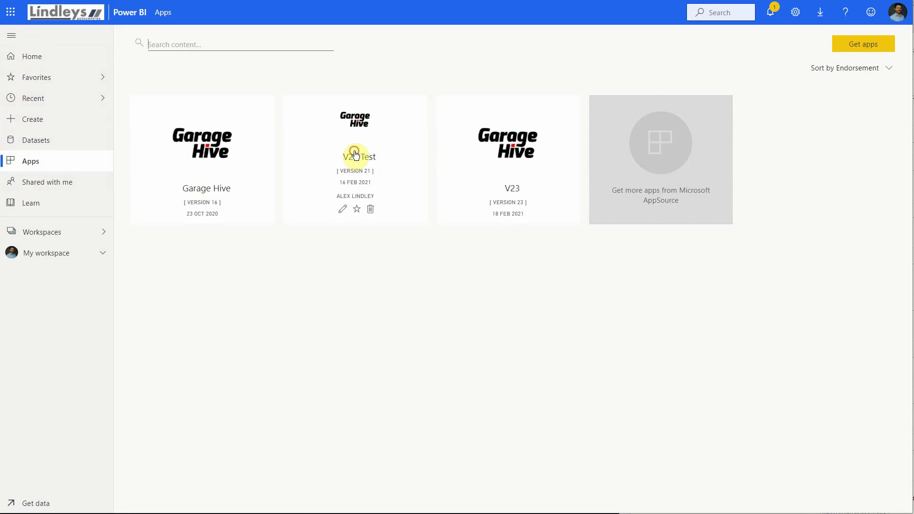
pyautogui.click(355, 157)
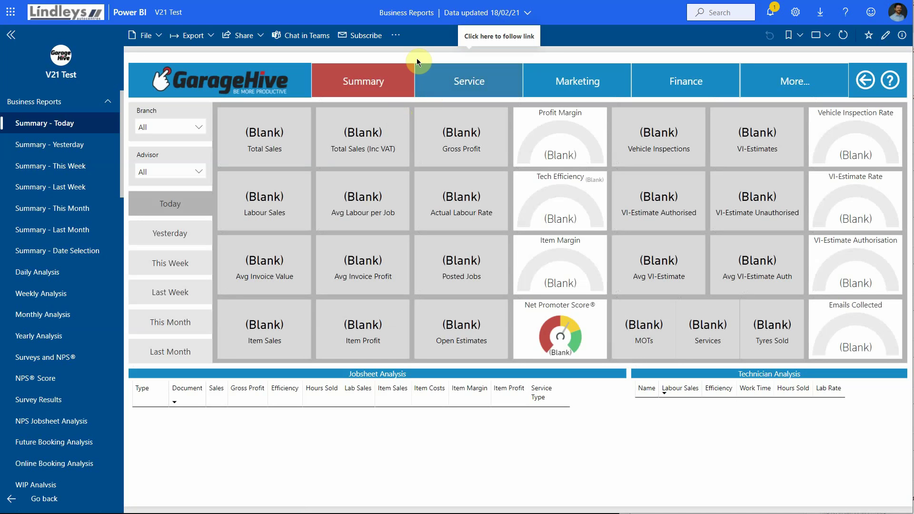
pyautogui.click(396, 36)
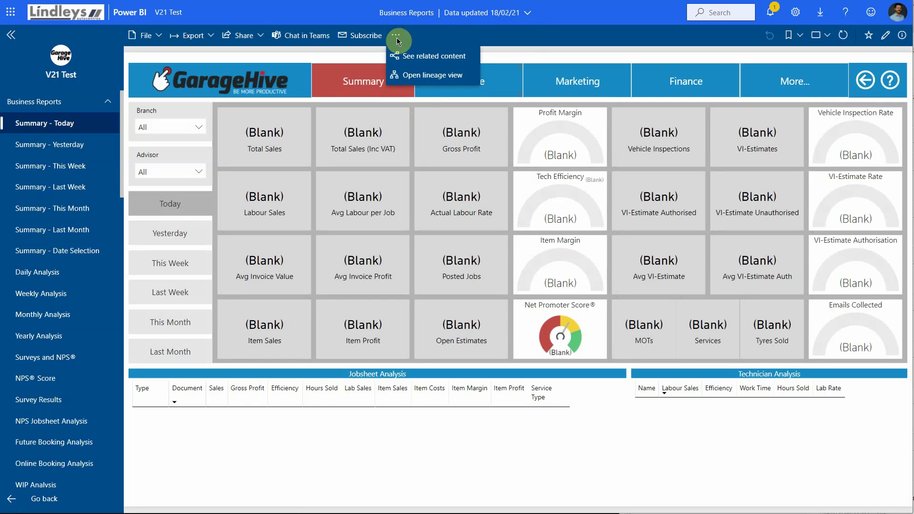
pyautogui.click(432, 76)
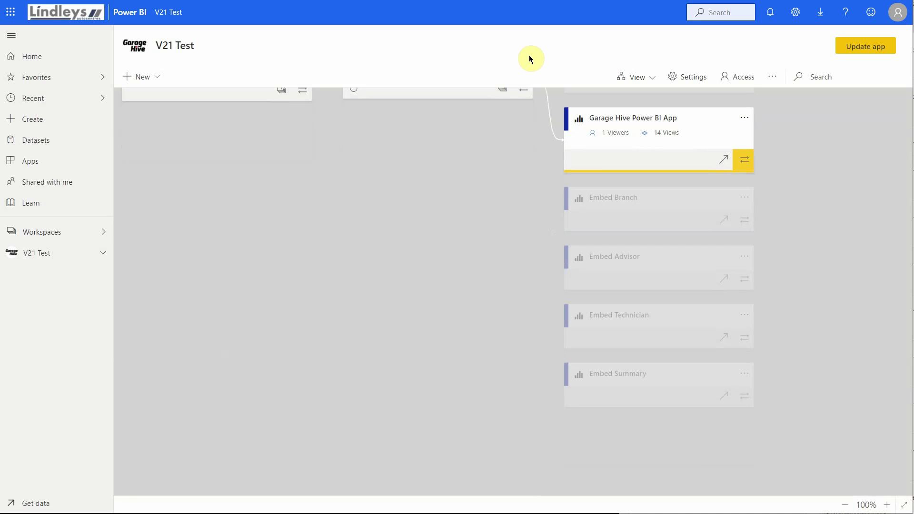
pyautogui.scroll(1, 424, 247)
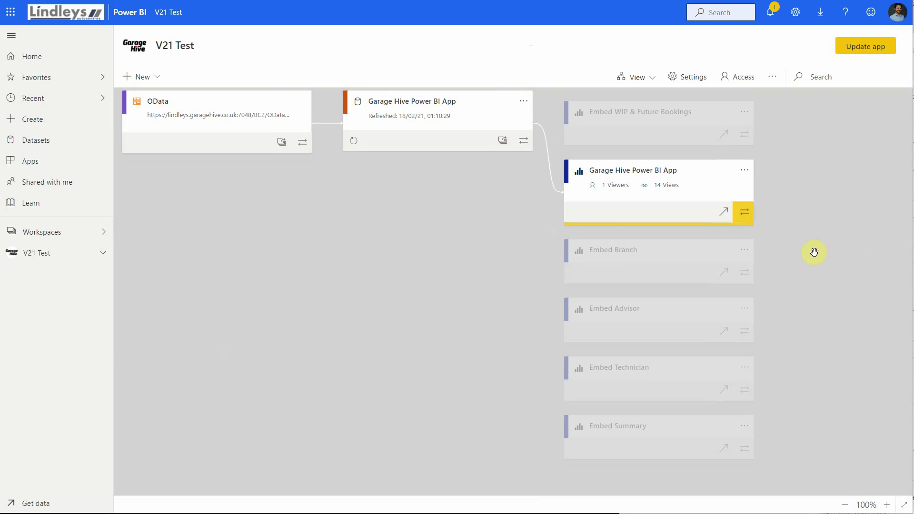
pyautogui.scroll(1, 423, 248)
pyautogui.scroll(-1, 421, 249)
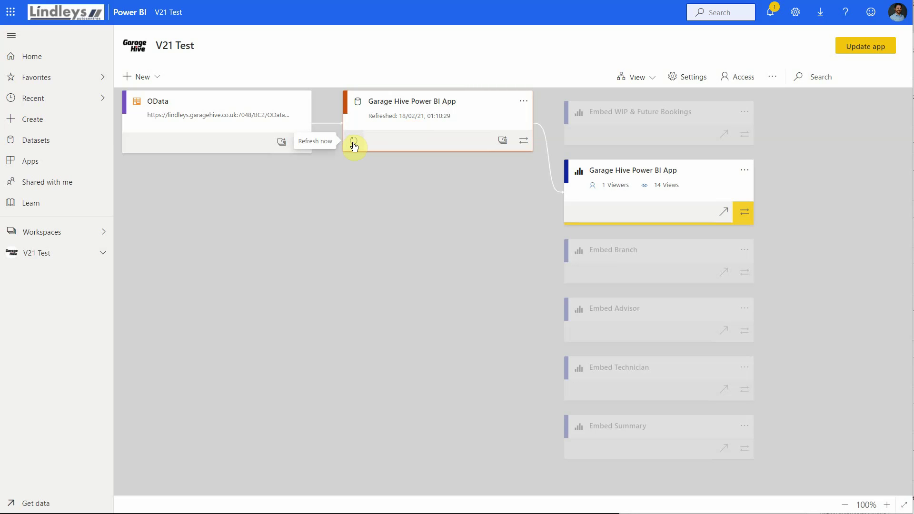
# Step: Review the refresh options available for the Garage Hive Power BI App dataset, and clear the lineage highlighting
pyautogui.click(523, 102)
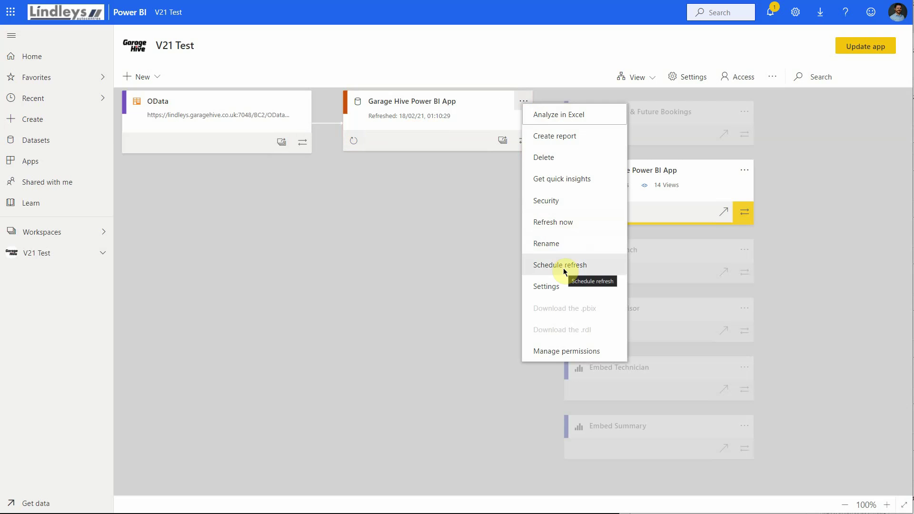
pyautogui.click(467, 205)
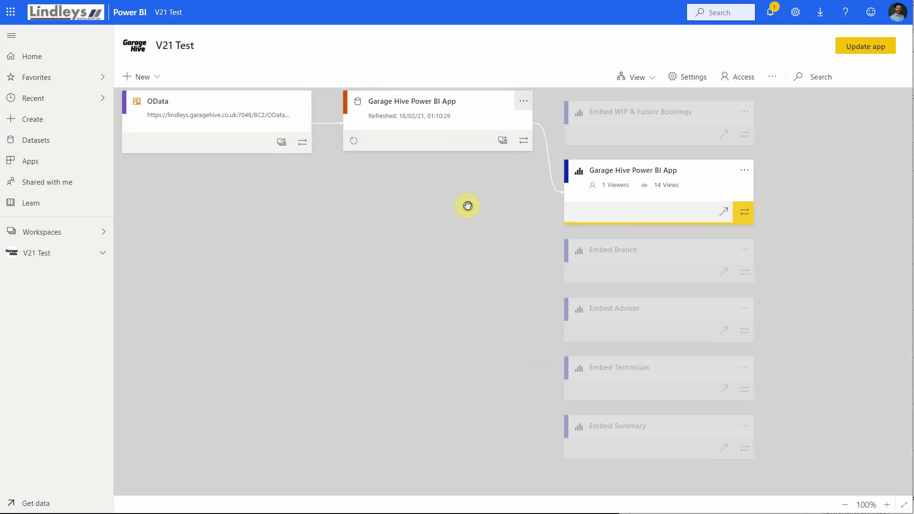
pyautogui.click(467, 205)
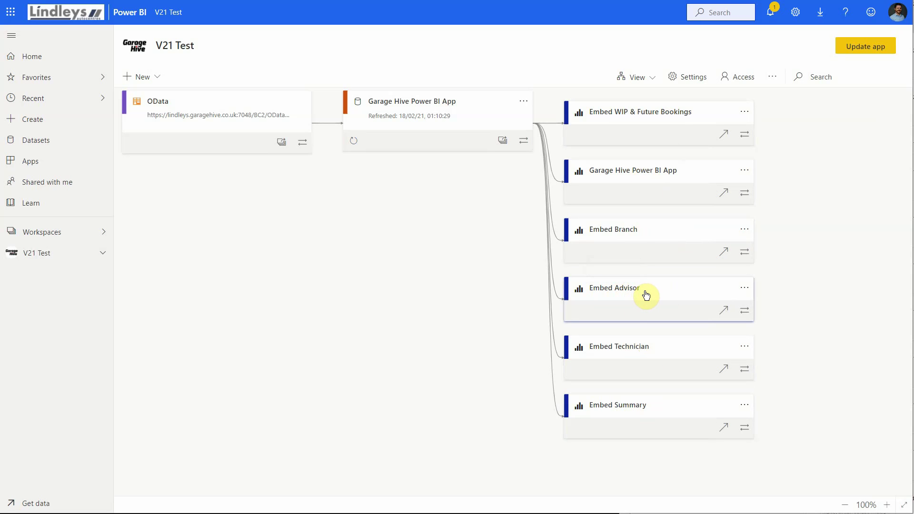
# Step: Open the Embed Advisor report from the lineage view
pyautogui.click(723, 313)
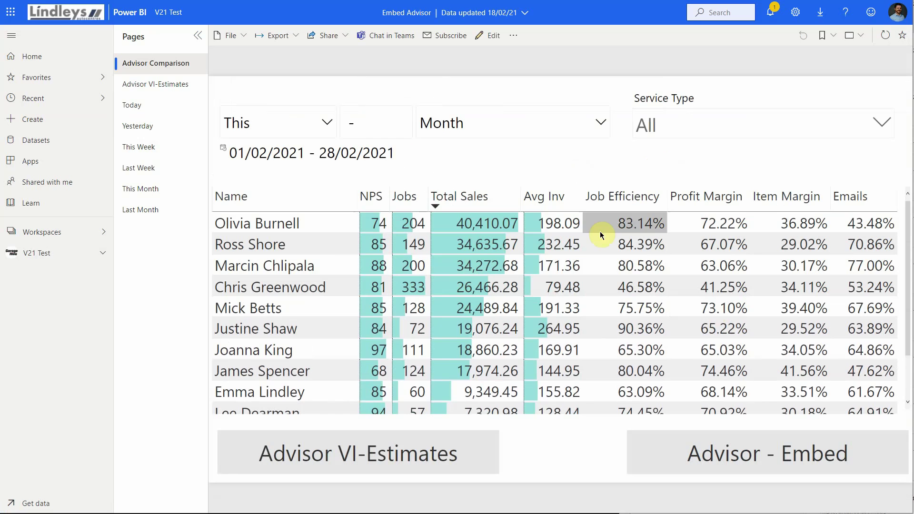
pyautogui.scroll(-1, 582, 328)
pyautogui.scroll(1, 583, 285)
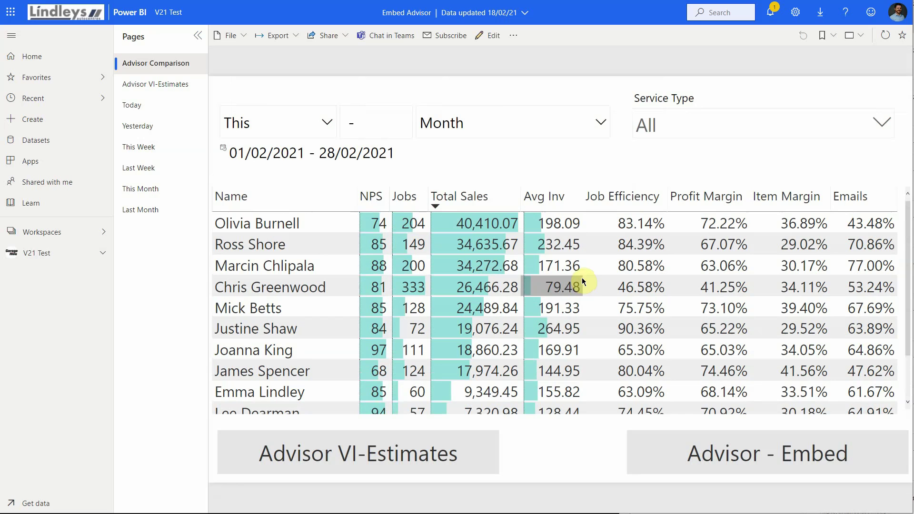
# Step: Bring up the public web embed code for the Embed Advisor report, with Advisor Comparison as its default page
pyautogui.click(514, 37)
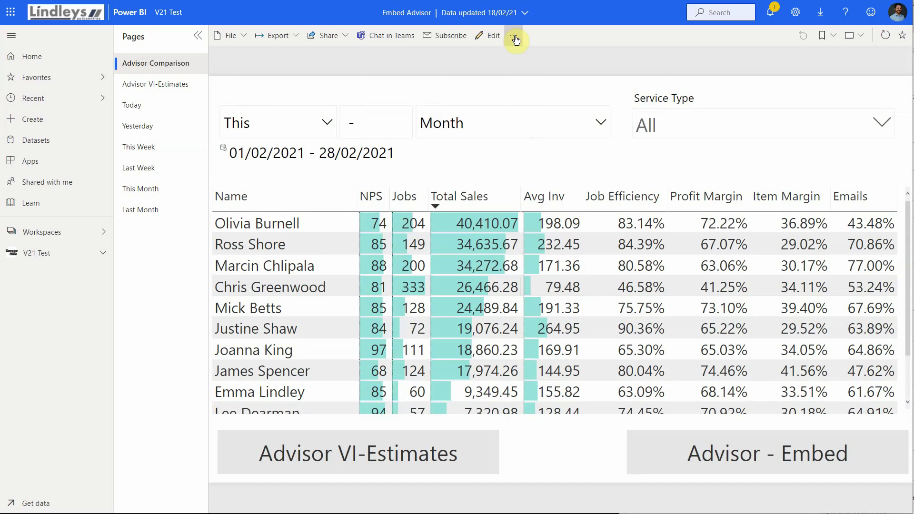
pyautogui.click(328, 42)
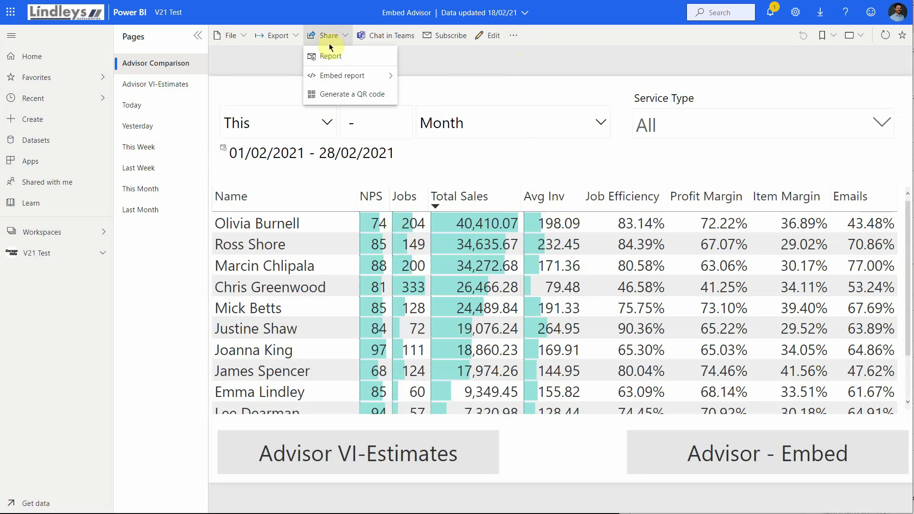
pyautogui.moveTo(347, 77)
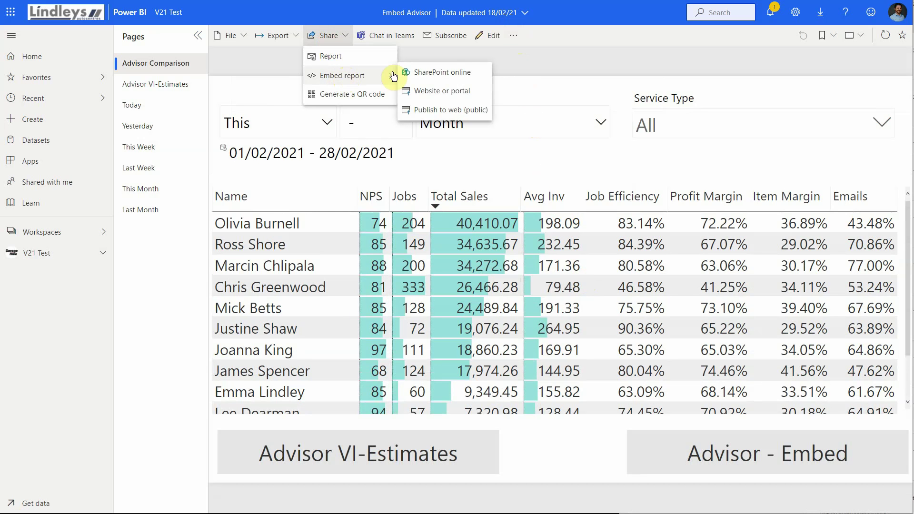
pyautogui.click(449, 110)
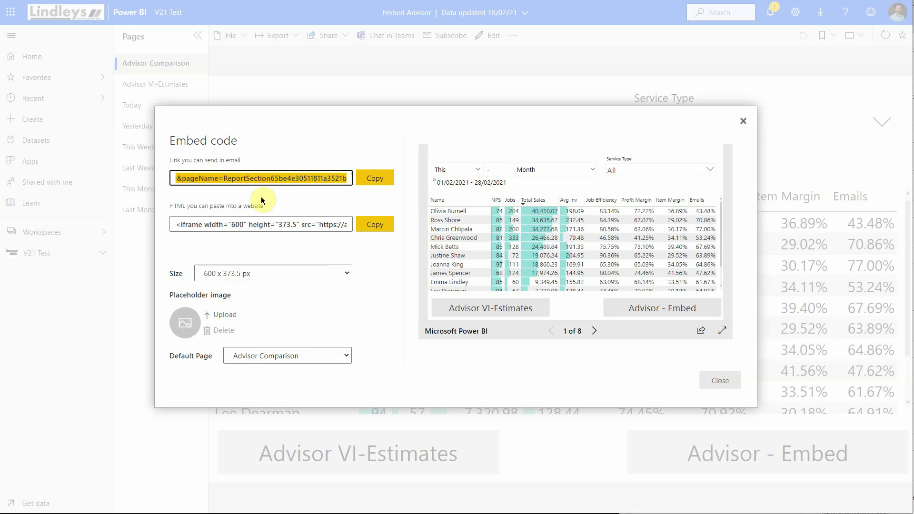
pyautogui.click(262, 355)
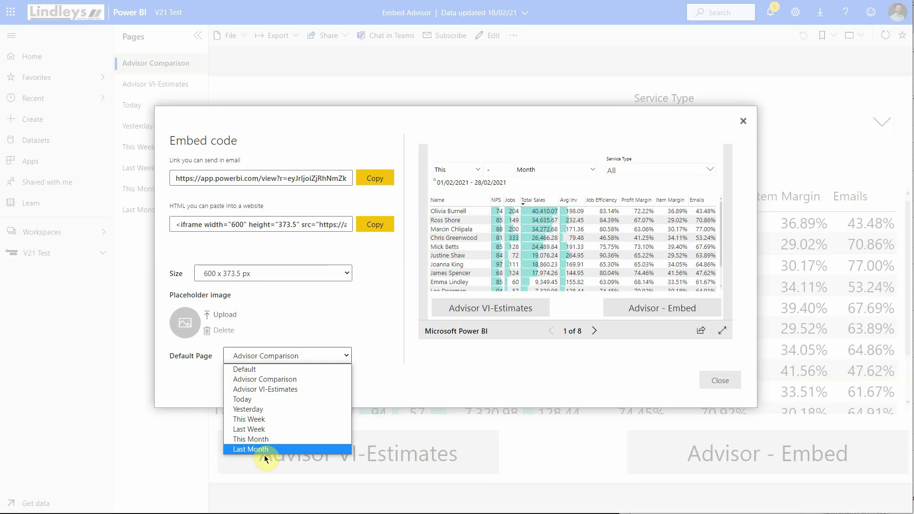
pyautogui.click(273, 381)
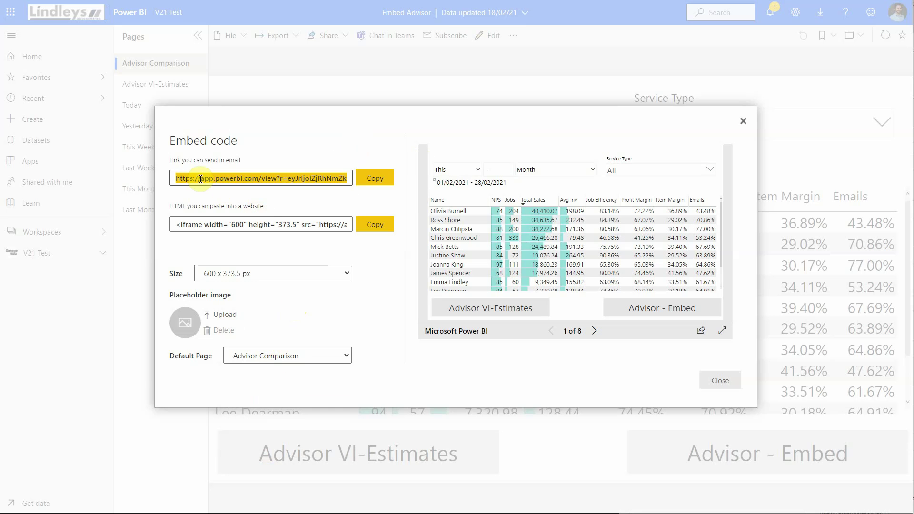
# Step: Copy the Embed Advisor report's shareable email link and open it in a new browser tab
pyautogui.click(371, 182)
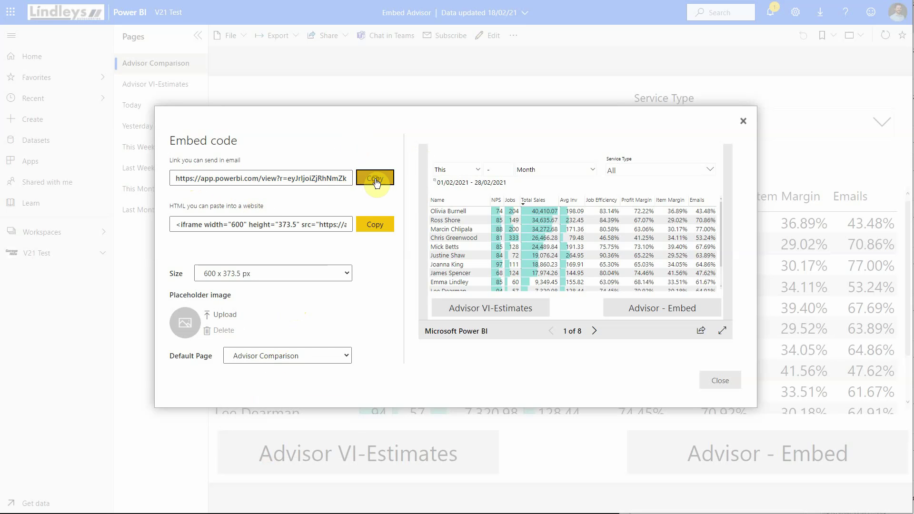
pyautogui.click(722, 380)
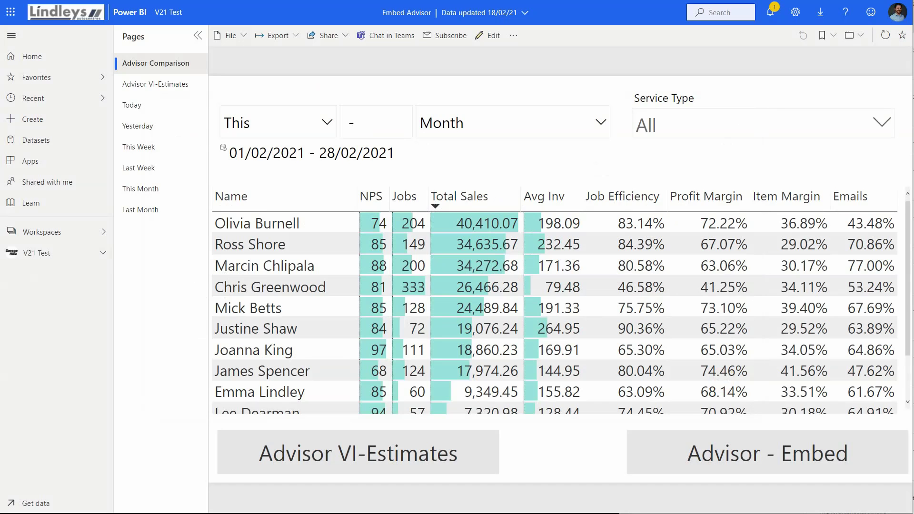
pyautogui.hotkey('ctrl', 't')
pyautogui.hotkey('ctrl', 'v')
pyautogui.press('Return')
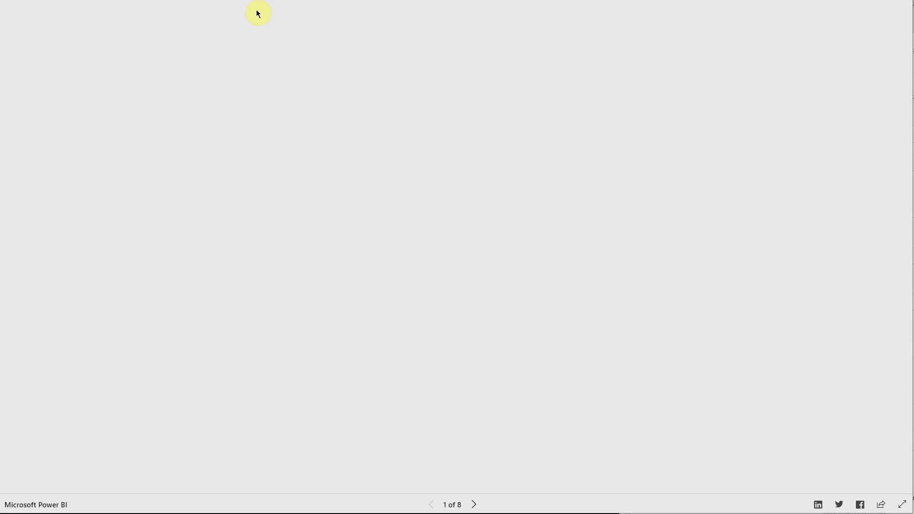
# Step: Examine the published advisor report, viewing Advisor VI-Estimates and returning to Advisor Comparison, and close the published report
pyautogui.scroll(-1, 335, 187)
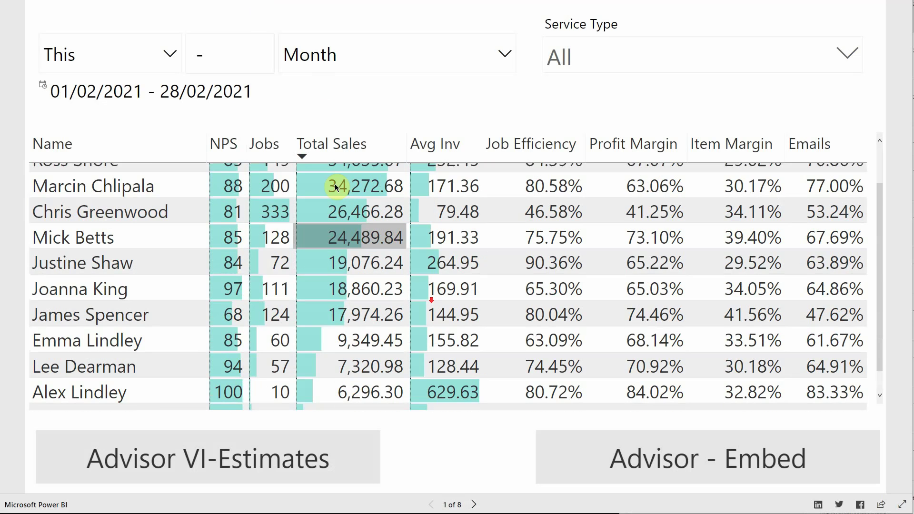
pyautogui.scroll(2, 418, 272)
pyautogui.scroll(-2, 528, 350)
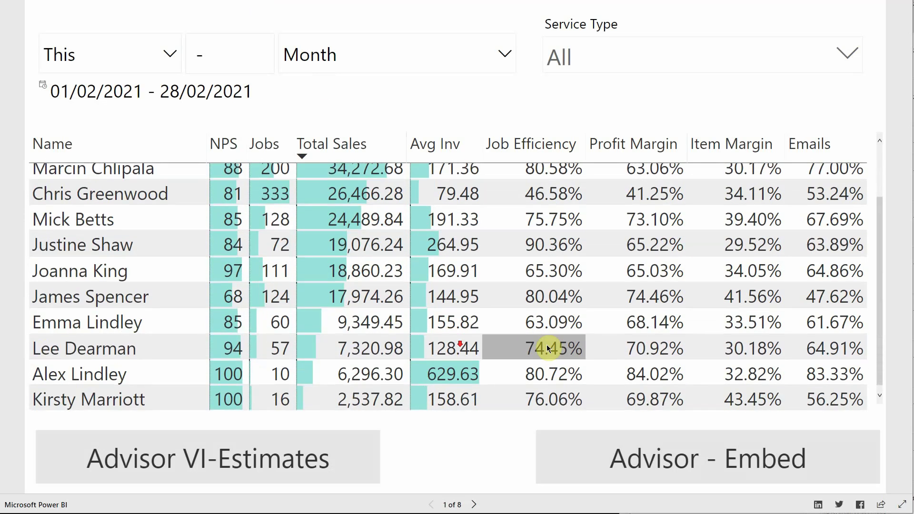
pyautogui.scroll(1, 523, 333)
pyautogui.click(285, 454)
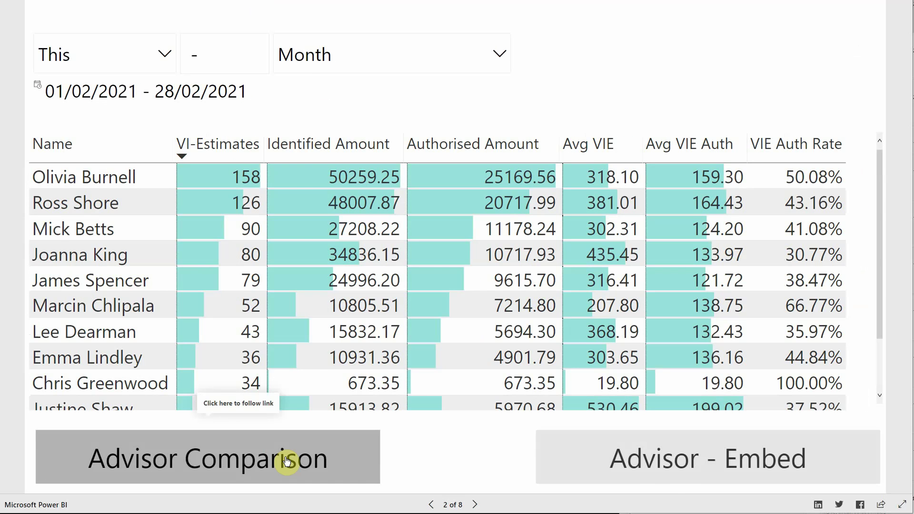
pyautogui.click(286, 458)
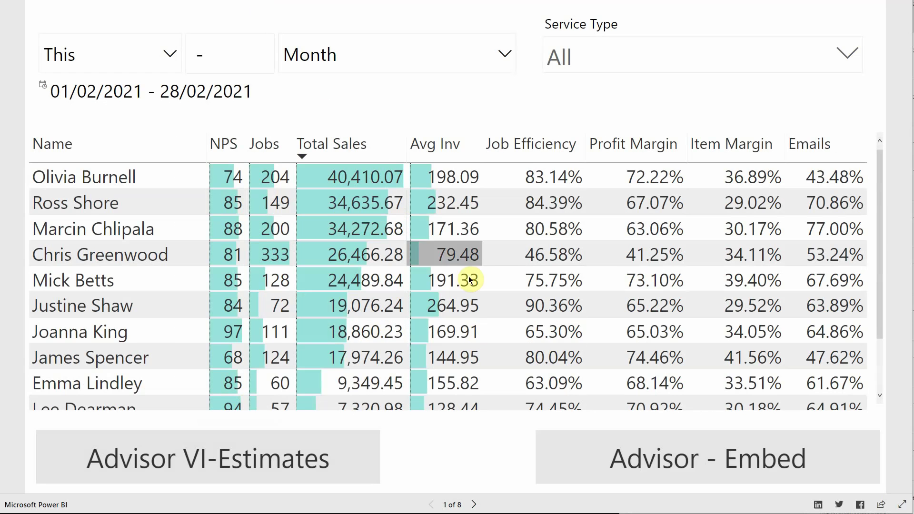
pyautogui.scroll(-1, 441, 263)
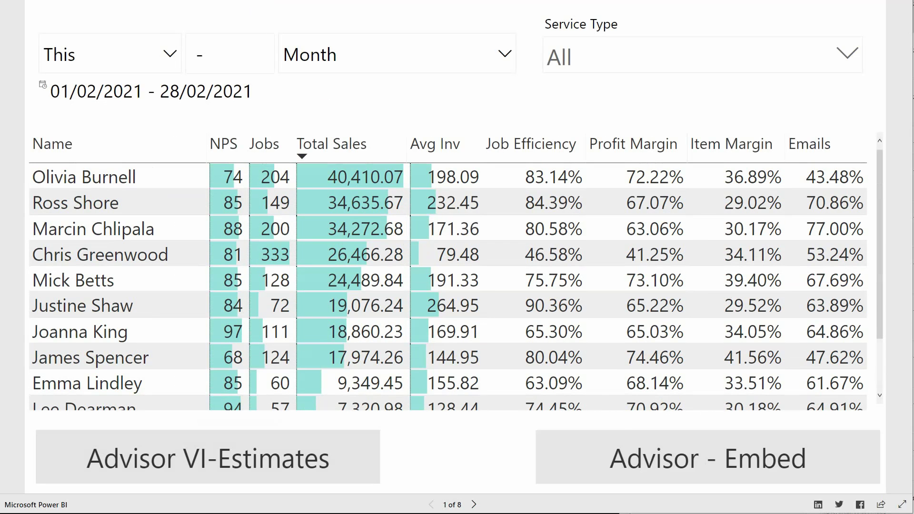
pyautogui.press('Escape')
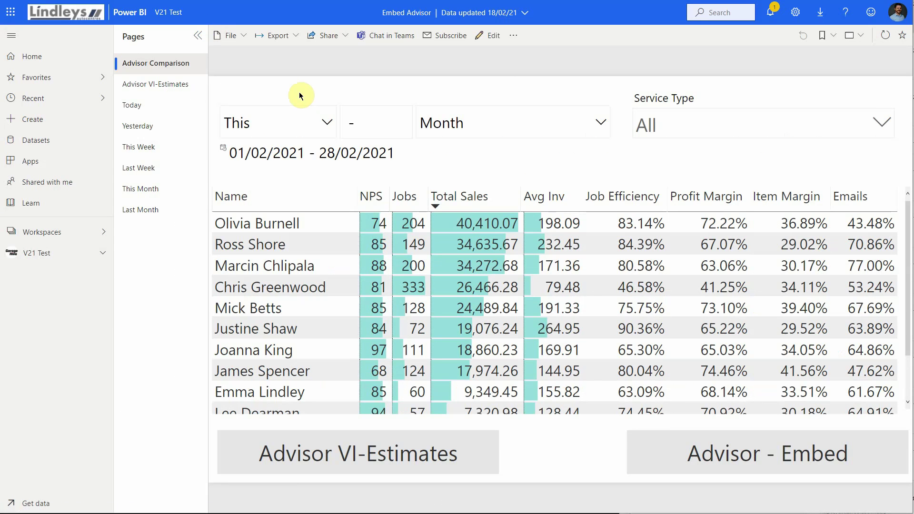
# Step: Return to the V21 Test lineage view and open the Embed WIP & Future Bookings report
pyautogui.click(65, 157)
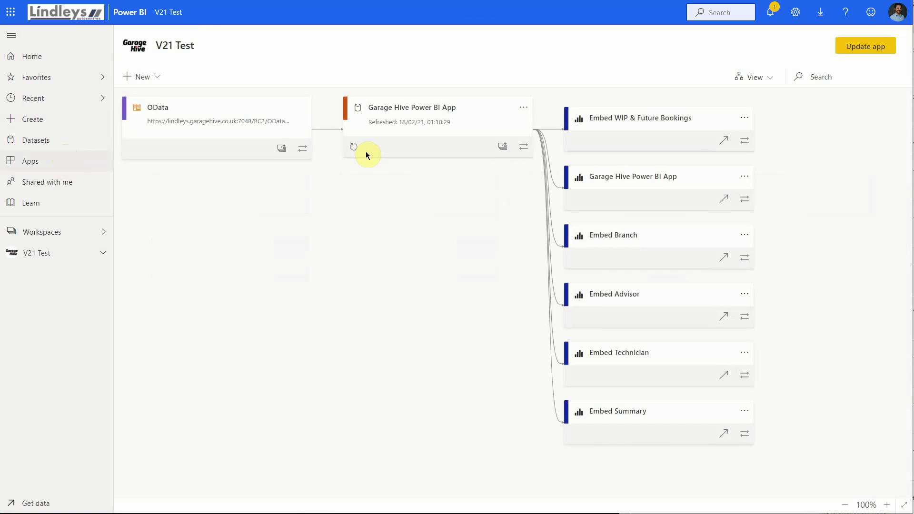
pyautogui.click(744, 199)
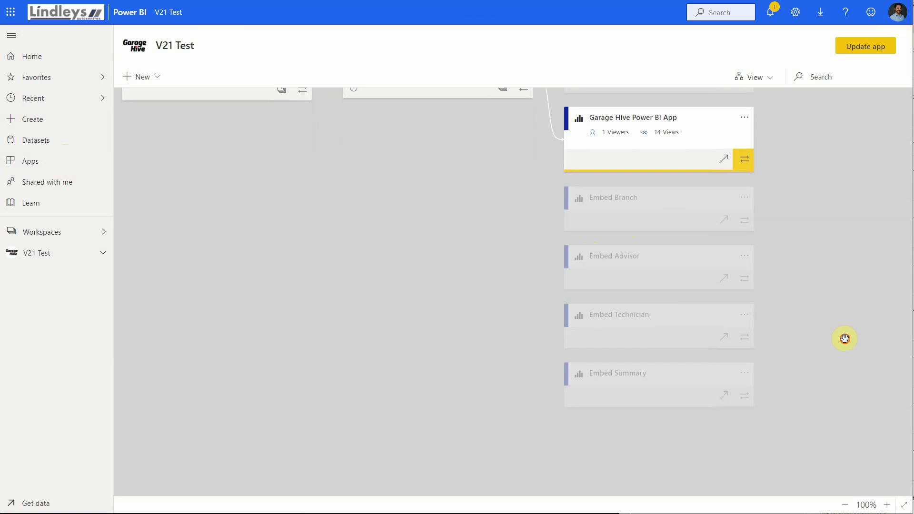
pyautogui.click(844, 339)
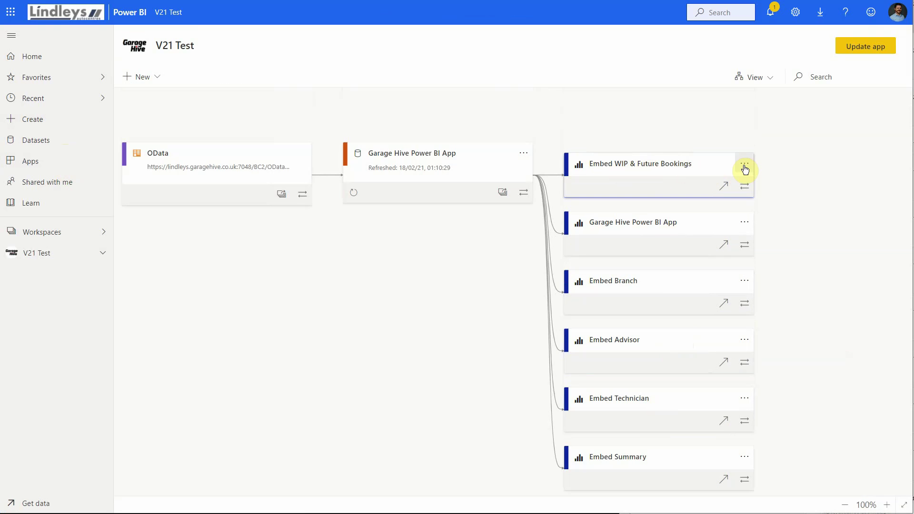
pyautogui.click(723, 186)
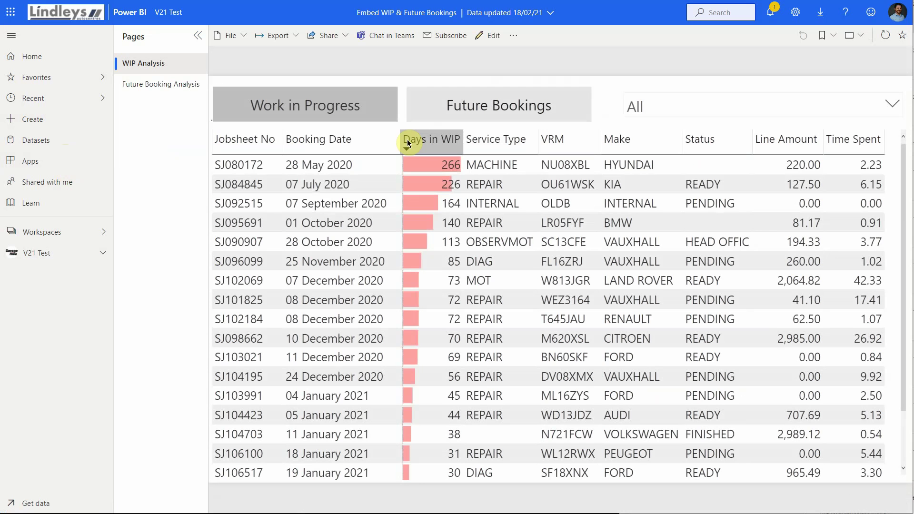
# Step: Create a public web embed code for the Embed WIP & Future Bookings report and copy its email link
pyautogui.click(325, 42)
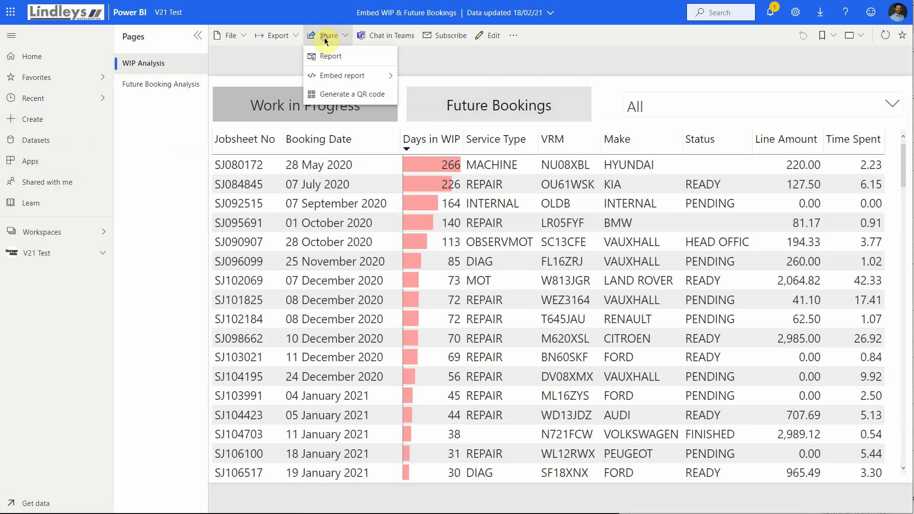
pyautogui.moveTo(340, 81)
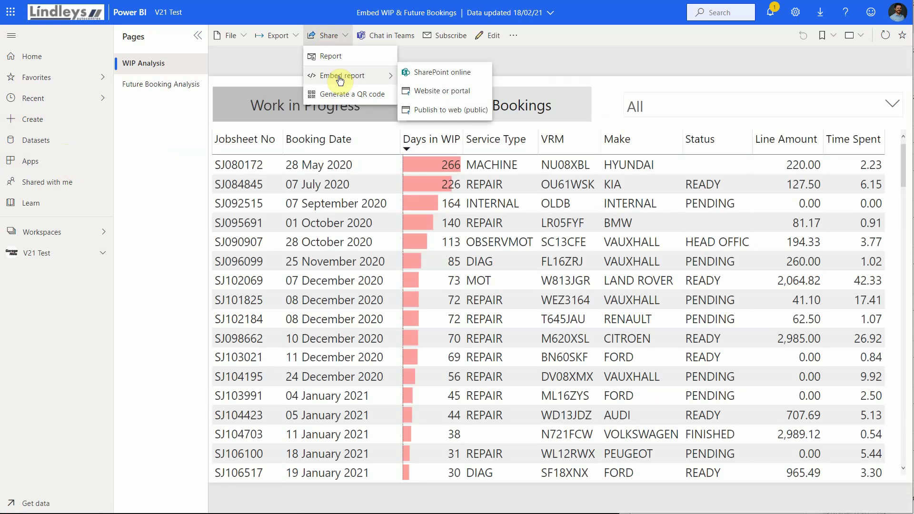
pyautogui.click(457, 114)
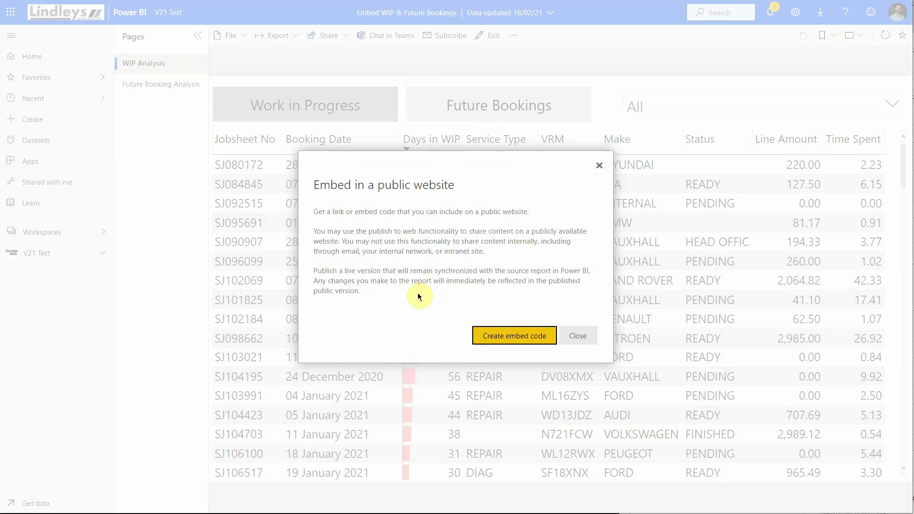
pyautogui.click(512, 335)
pyautogui.click(528, 339)
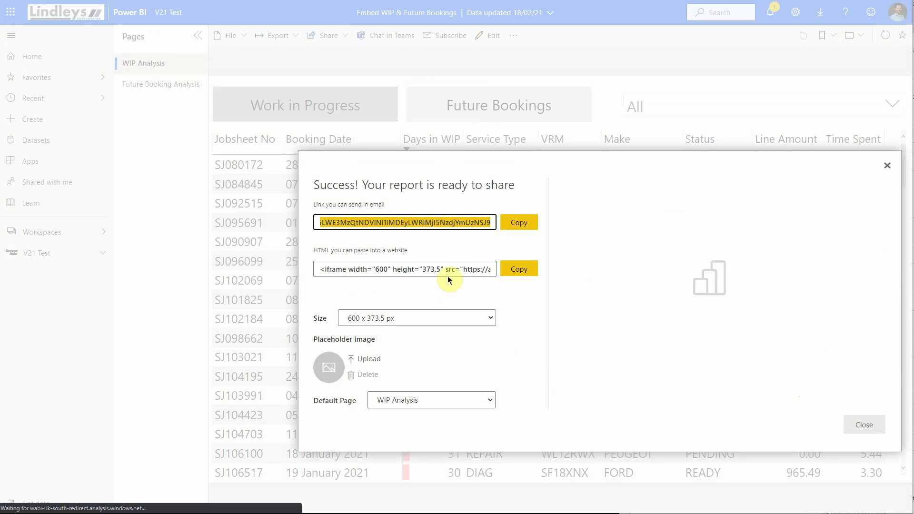
pyautogui.click(513, 230)
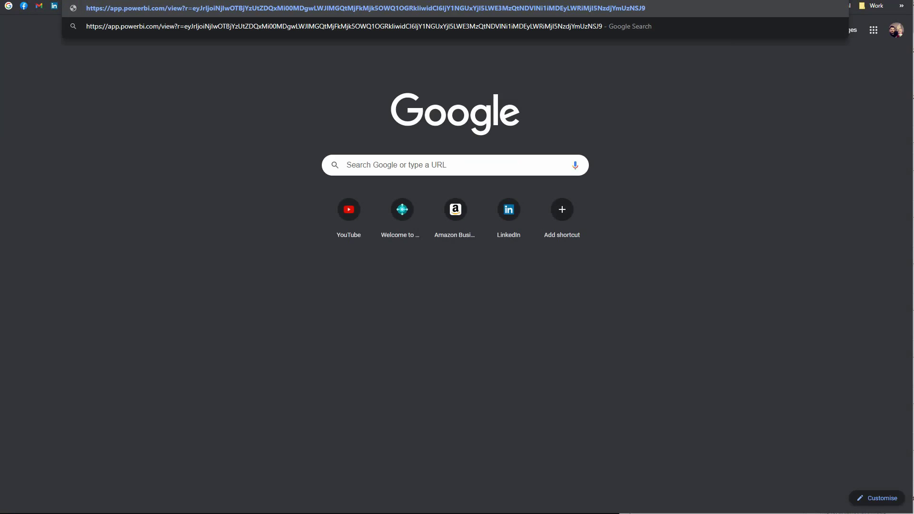
# Step: Load the copied public link and examine the published report, viewing Future Bookings and returning to Work in Progress
pyautogui.press('Return')
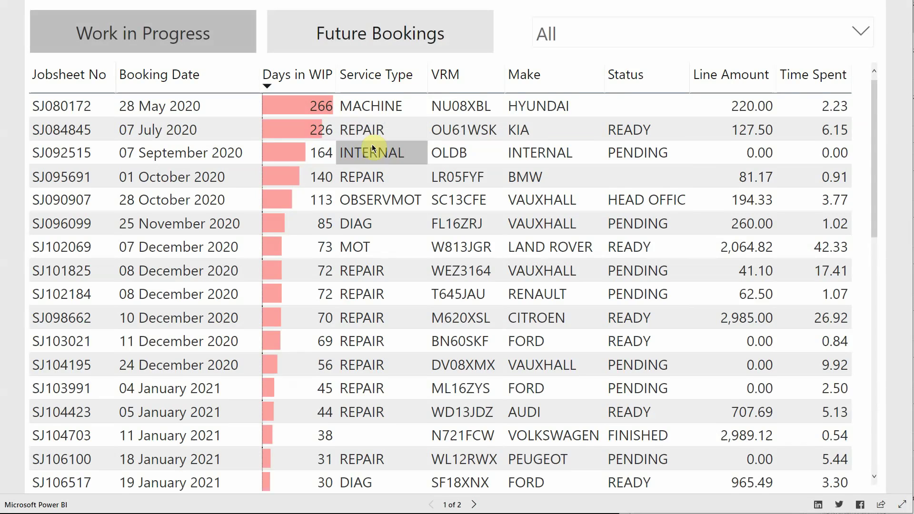
pyautogui.scroll(-3, 373, 148)
pyautogui.scroll(1, 405, 191)
pyautogui.click(367, 48)
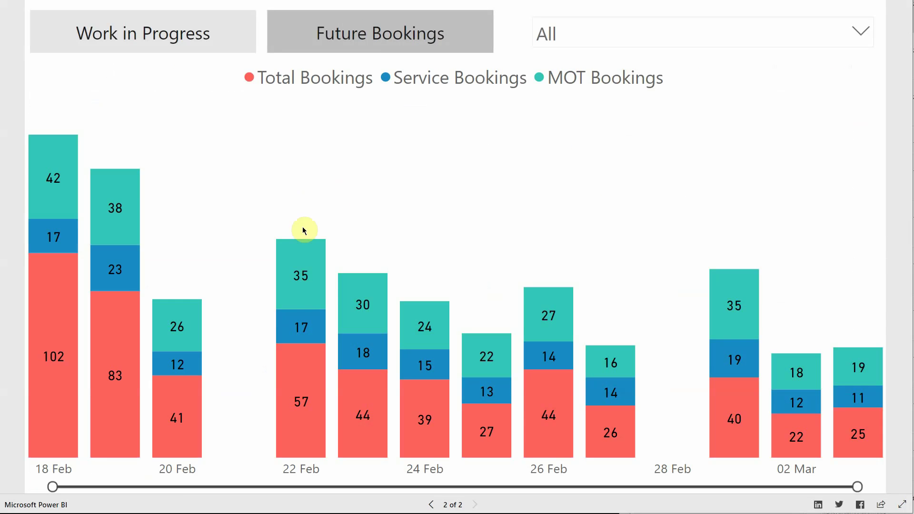
pyautogui.click(177, 41)
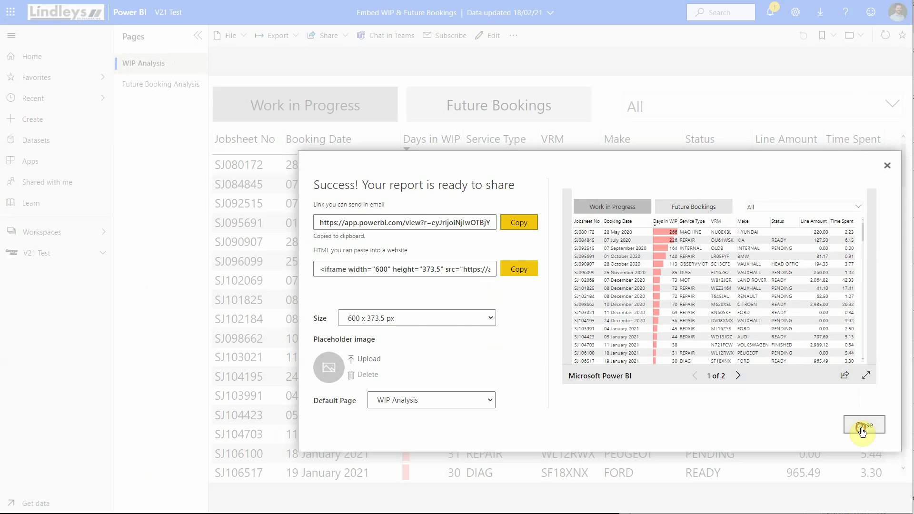
# Step: Close the embed code dialog of the Embed WIP & Future Bookings report and return to the V21 Test lineage view
pyautogui.click(862, 431)
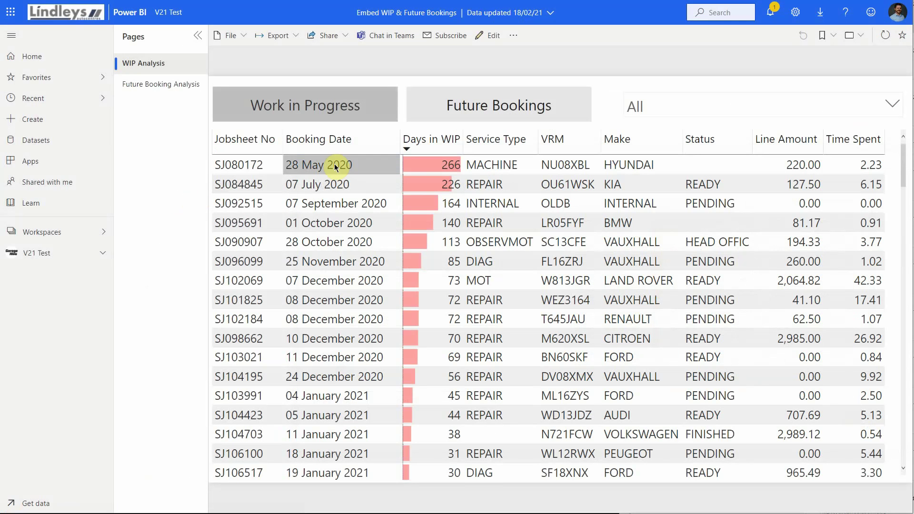
pyautogui.hotkey('alt', 'Left')
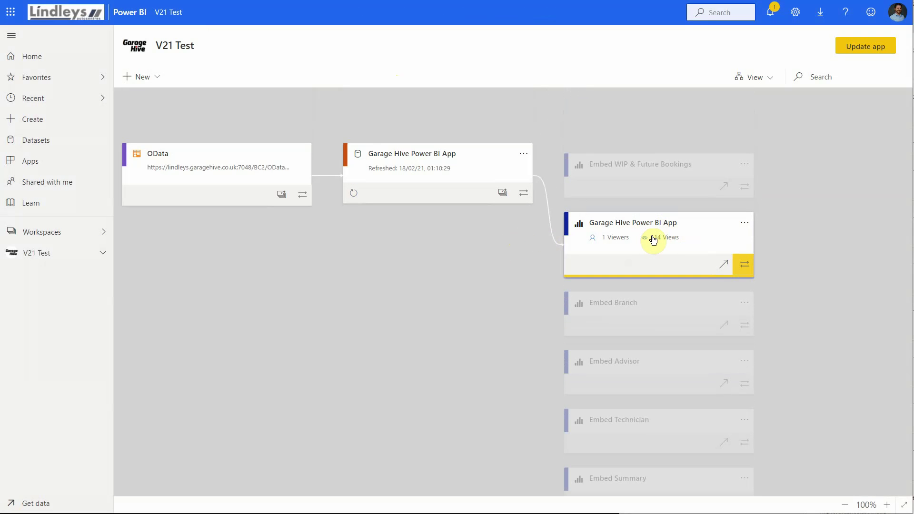
pyautogui.scroll(-1, 831, 270)
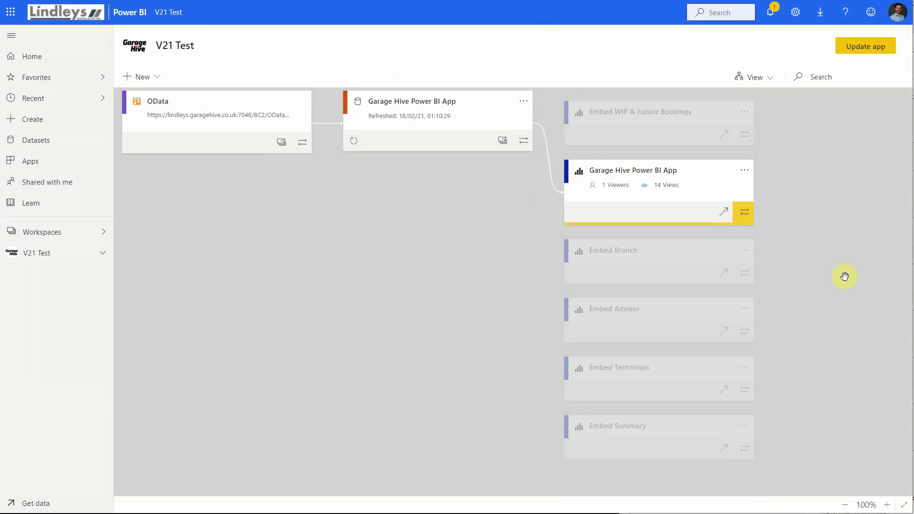